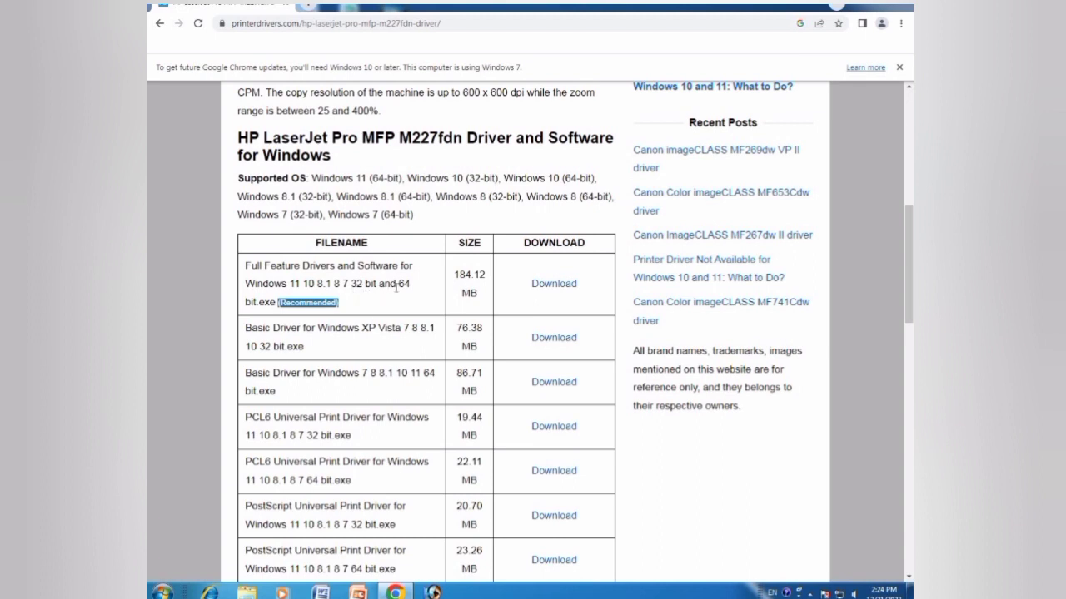
Download the recommended Full Feature Drivers and Software package for Windows 11 10 8.1 8 7 32 bit and 64 bit
left_click(542, 283)
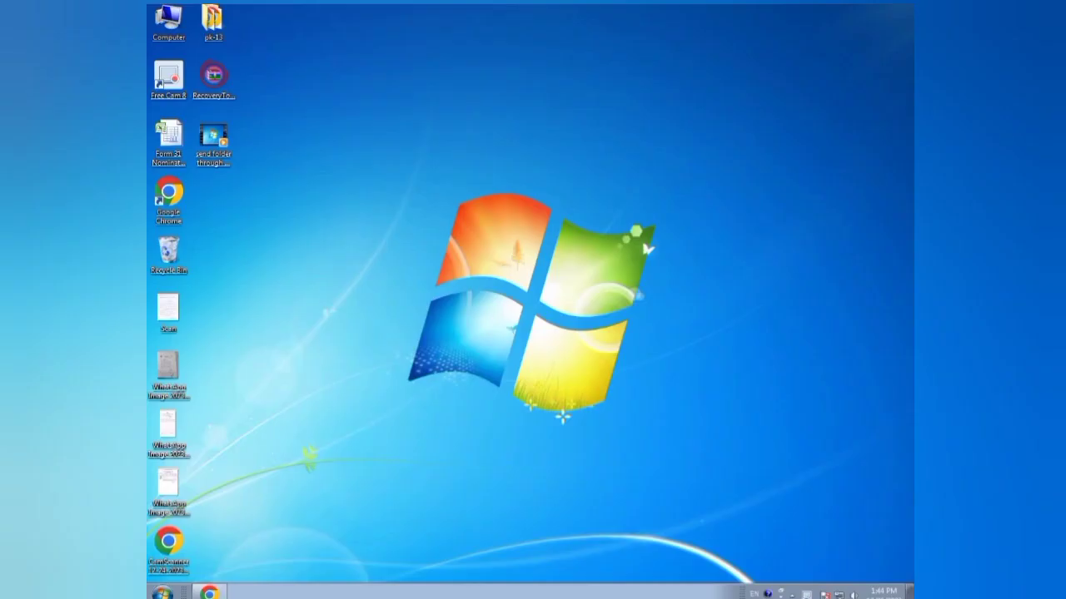
Open Local Disk (E:) in a maximized Computer window
right_click(309, 268)
left_click(333, 297)
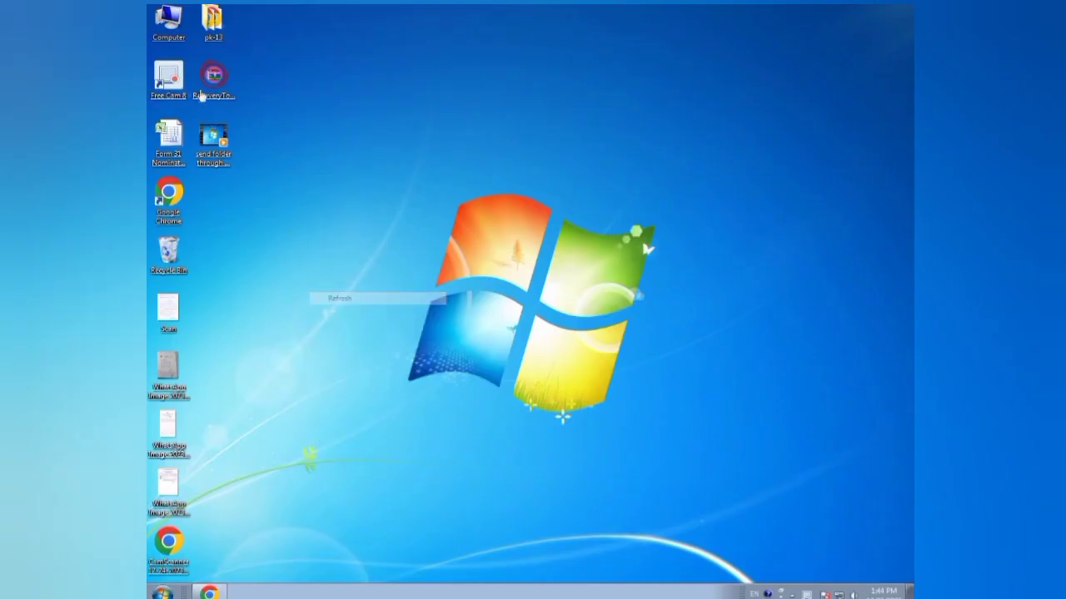
double_click(171, 25)
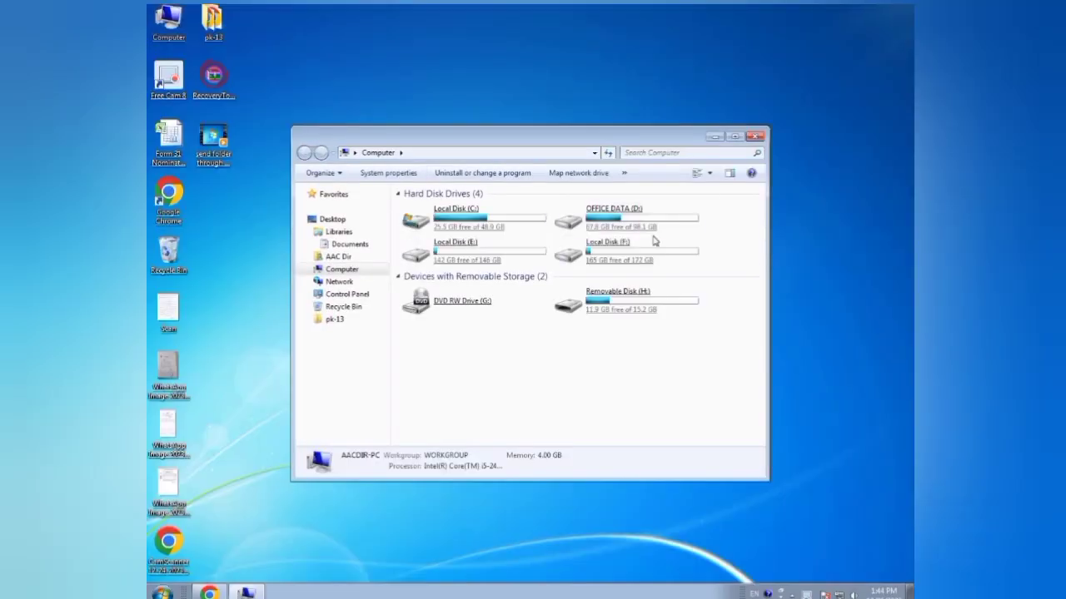
left_click(734, 136)
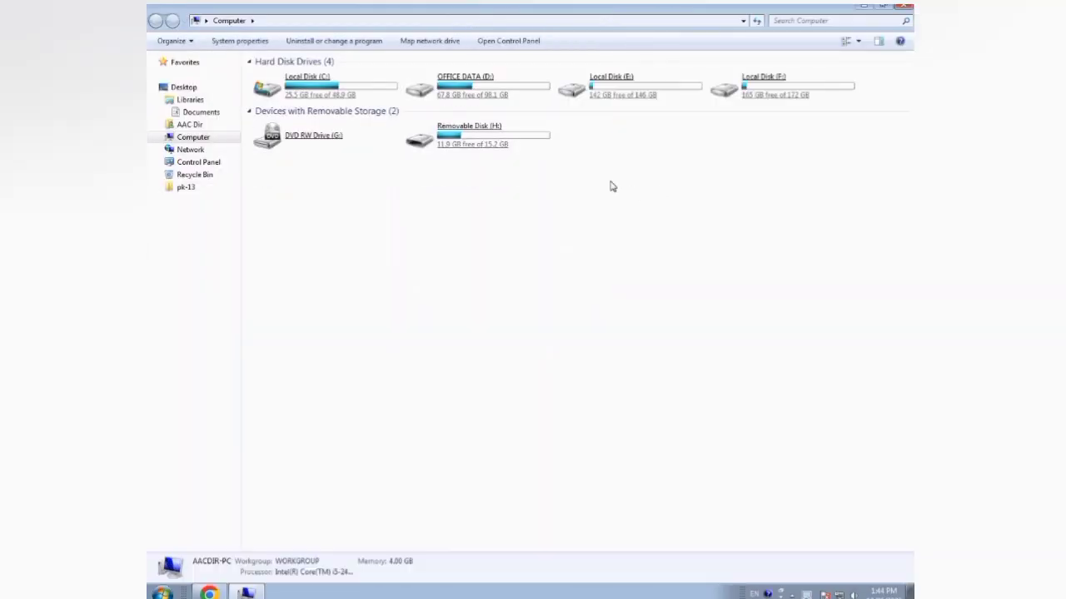
left_click(737, 93)
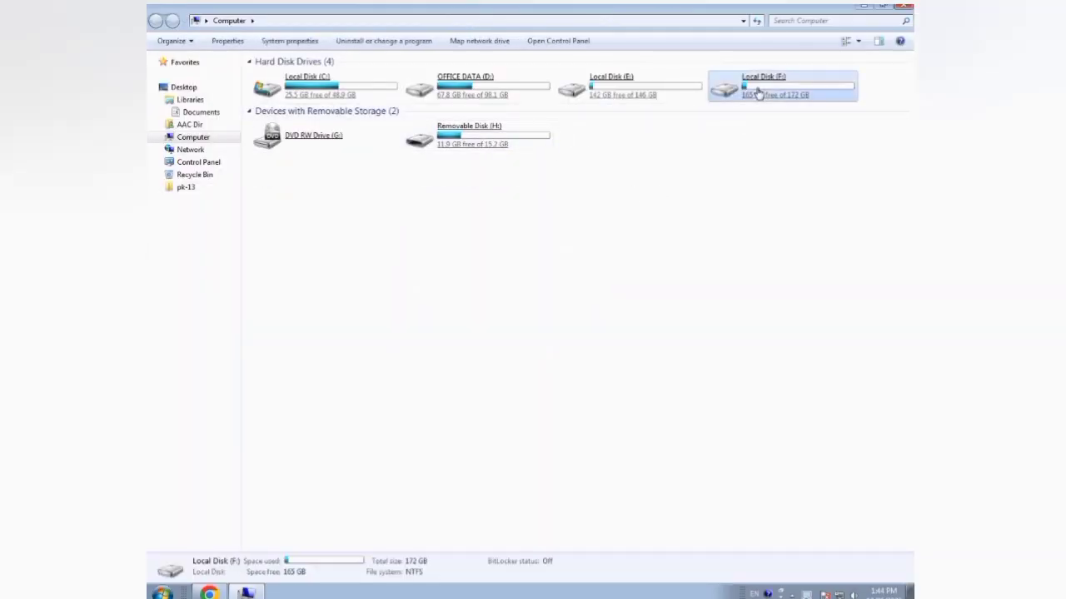
left_click(464, 95)
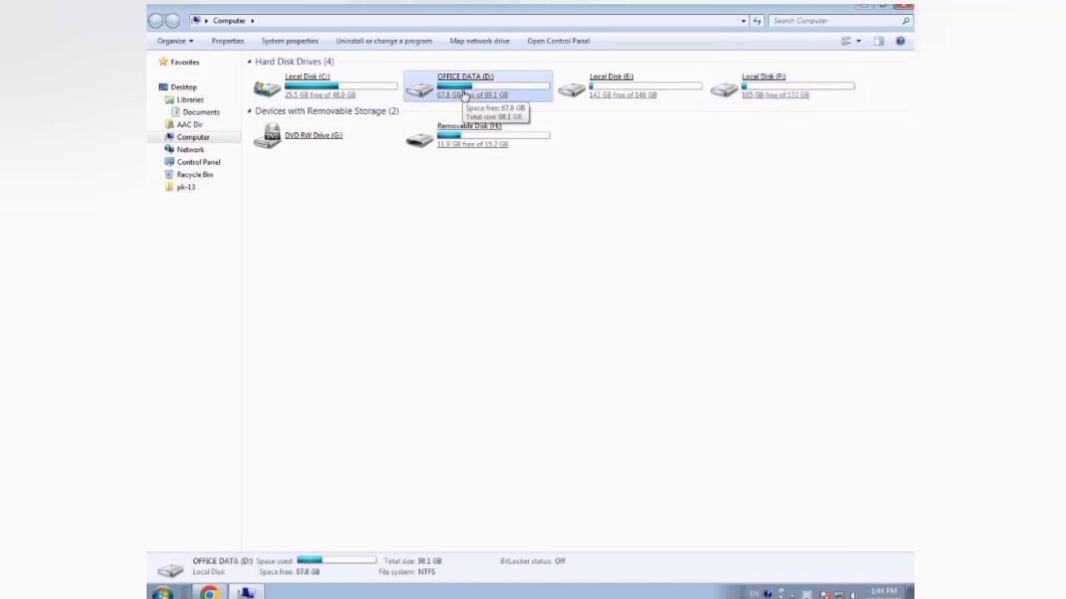
double_click(622, 98)
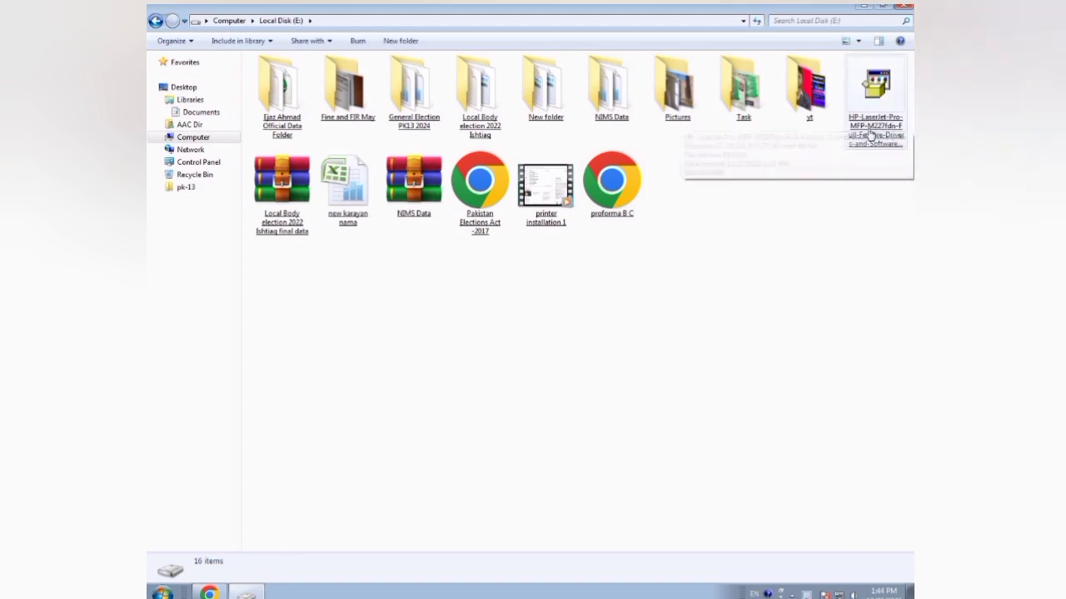
Run the HP LaserJet Pro MFP M227fdn full-feature driver installer from Local Disk (E:) and close the file window
left_click(876, 88)
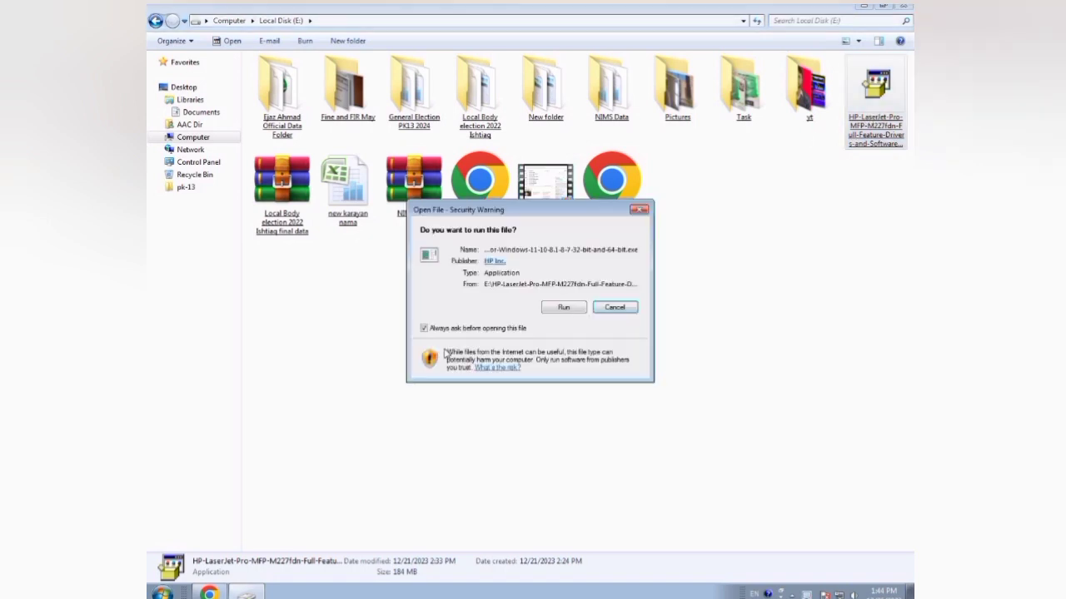
left_click(562, 307)
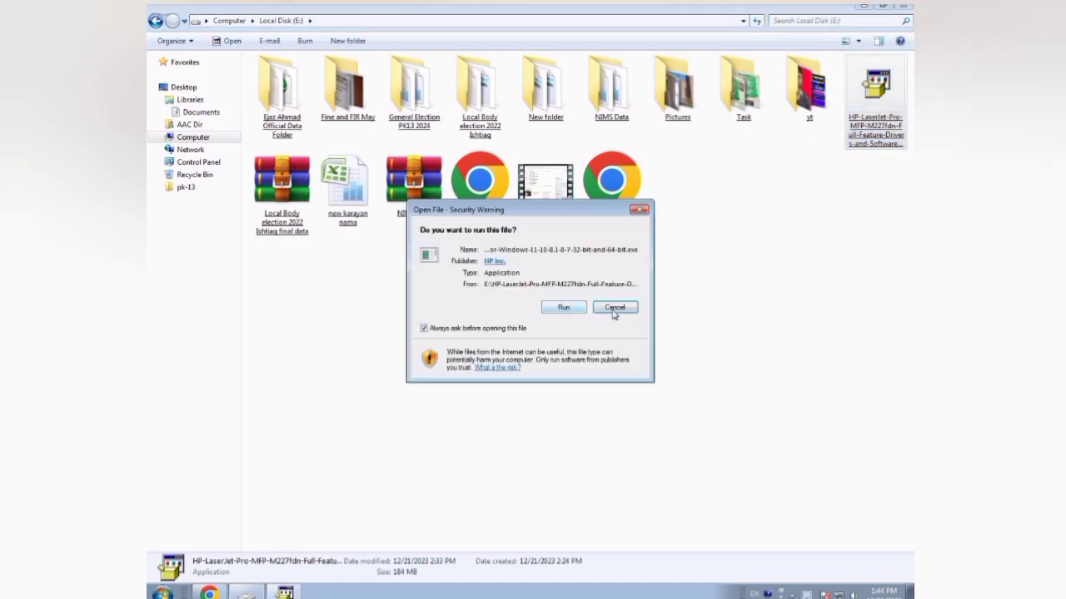
left_click(614, 308)
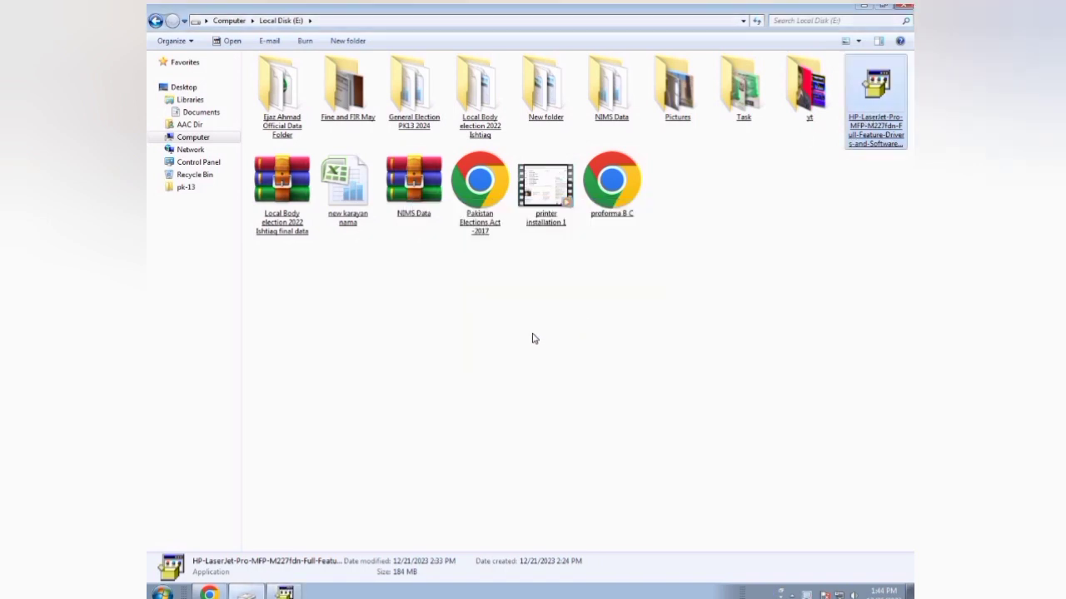
double_click(876, 131)
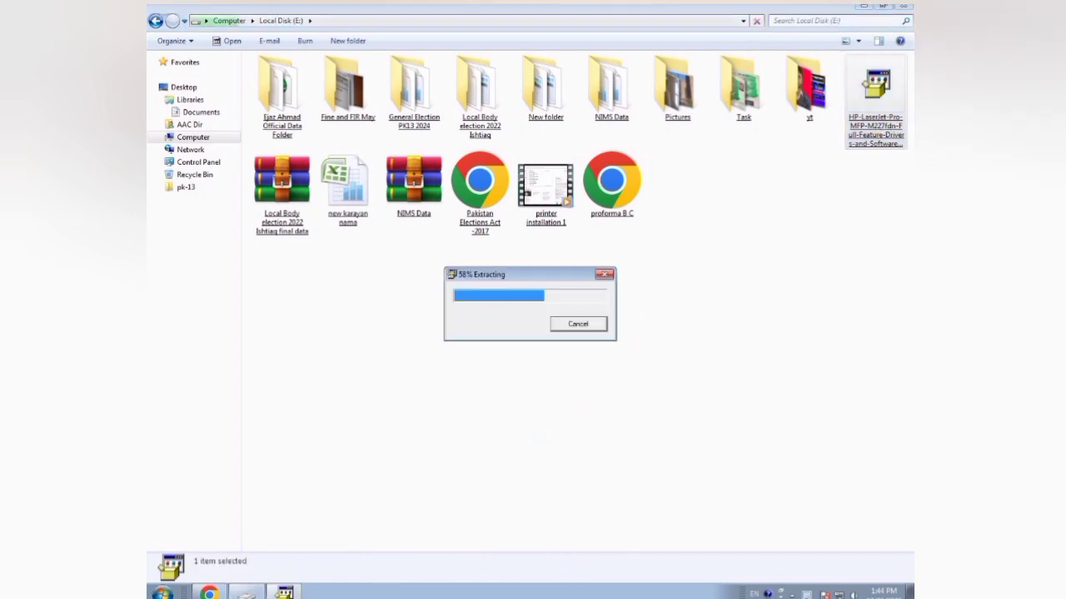
left_click(904, 7)
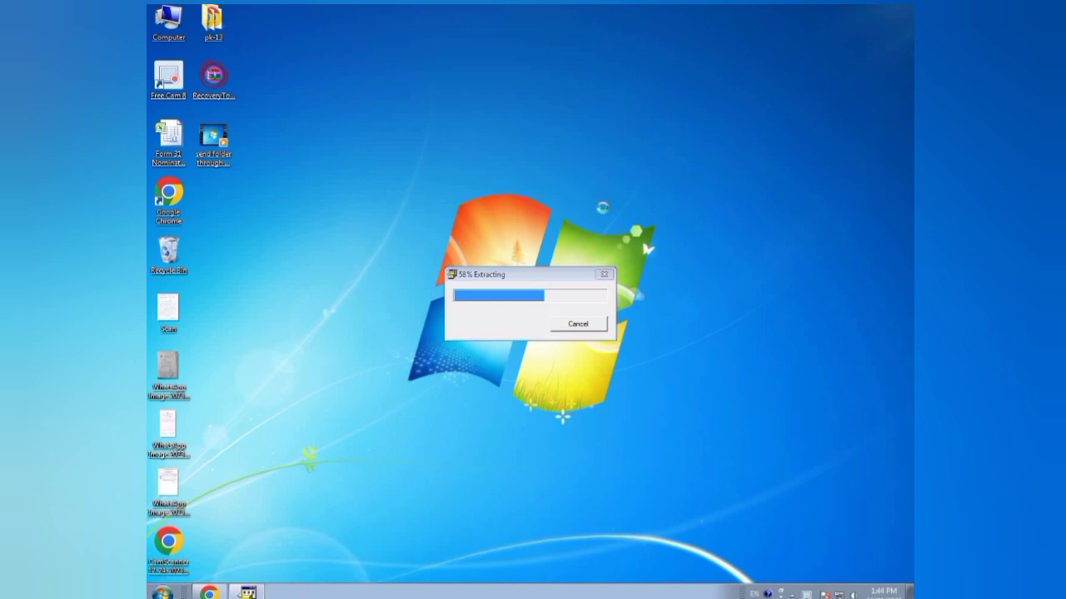
right_click(571, 179)
left_click(604, 213)
right_click(599, 203)
left_click(636, 235)
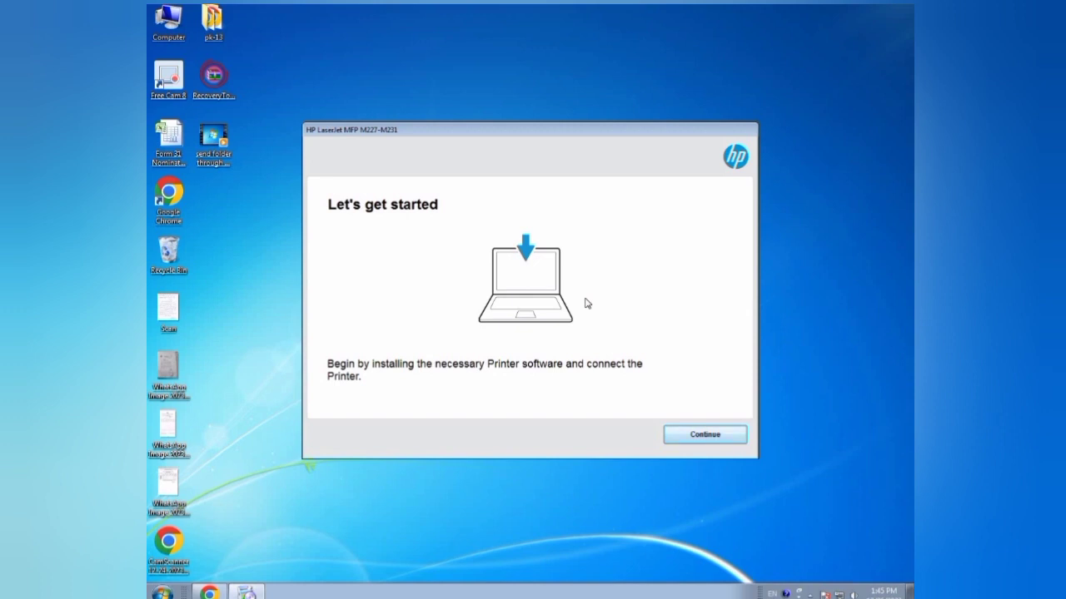
Start the HP LaserJet MFP M227-M231 software installation and accept the installation agreements and settings
left_click(705, 440)
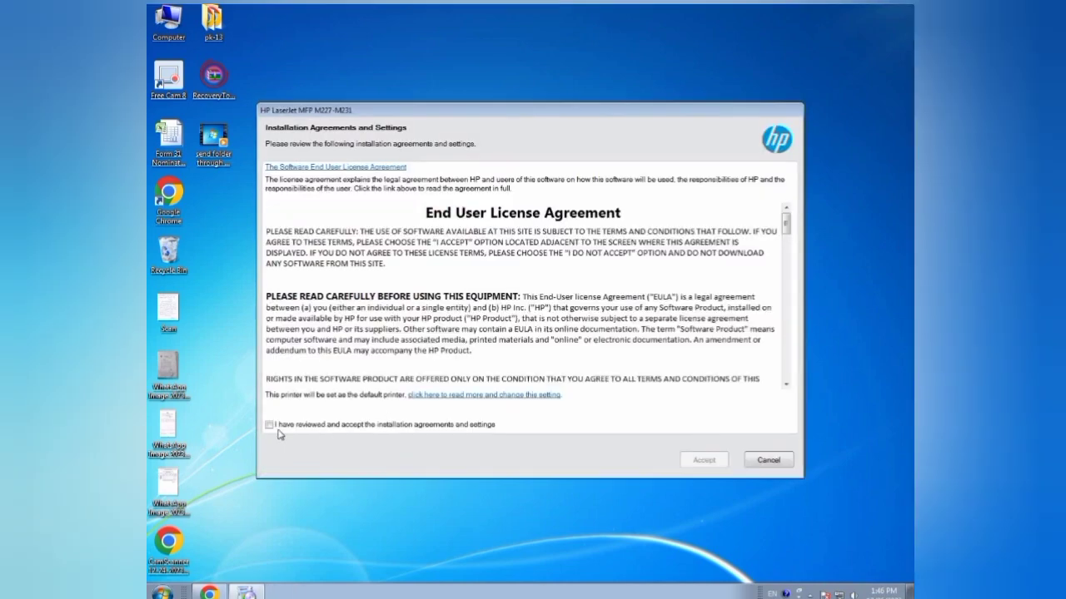
left_click(269, 426)
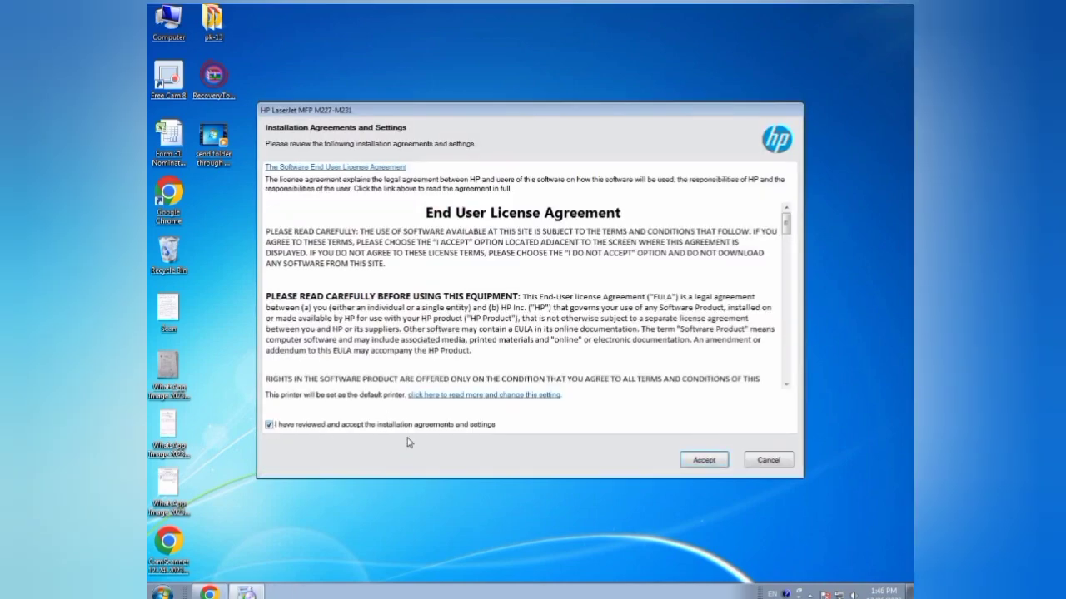
left_click(714, 463)
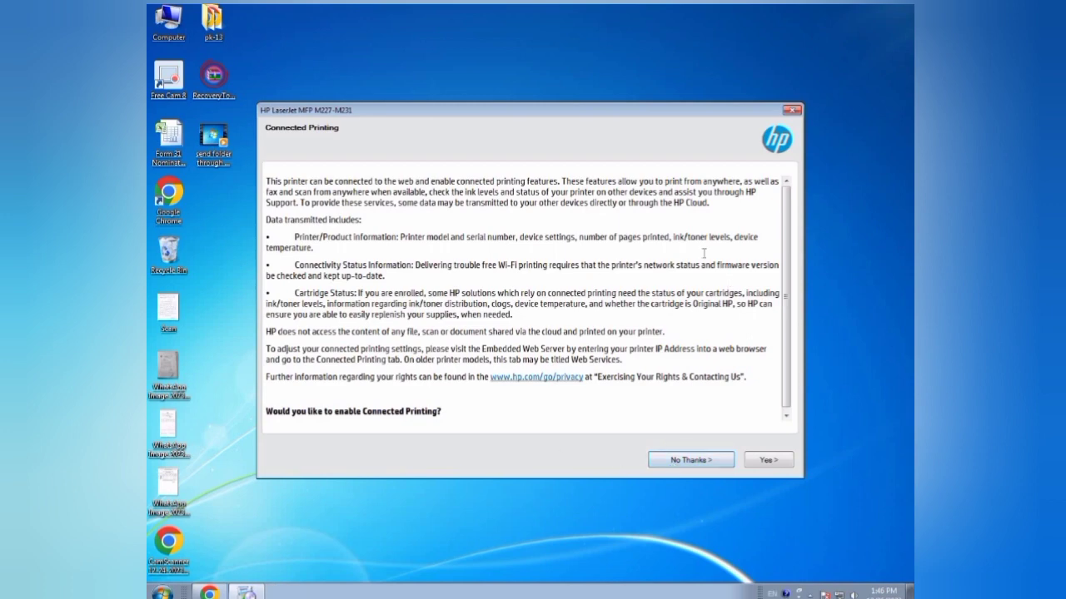
Decline Connected Printing and agree to the Printer Analytics data collection
left_click_drag(703, 253, 783, 340)
left_click(697, 463)
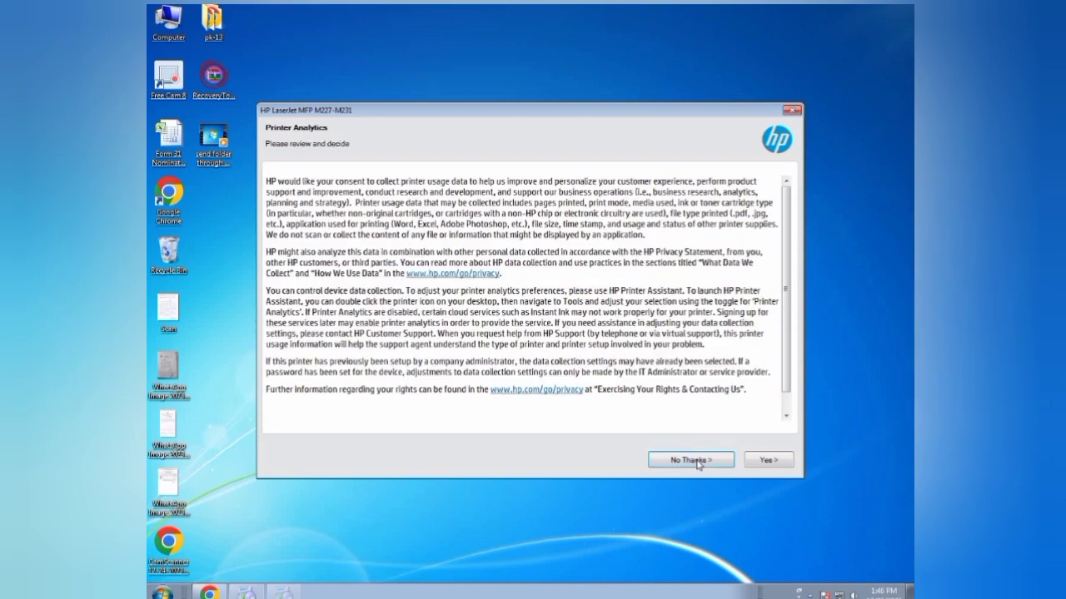
left_click(758, 461)
left_click(762, 462)
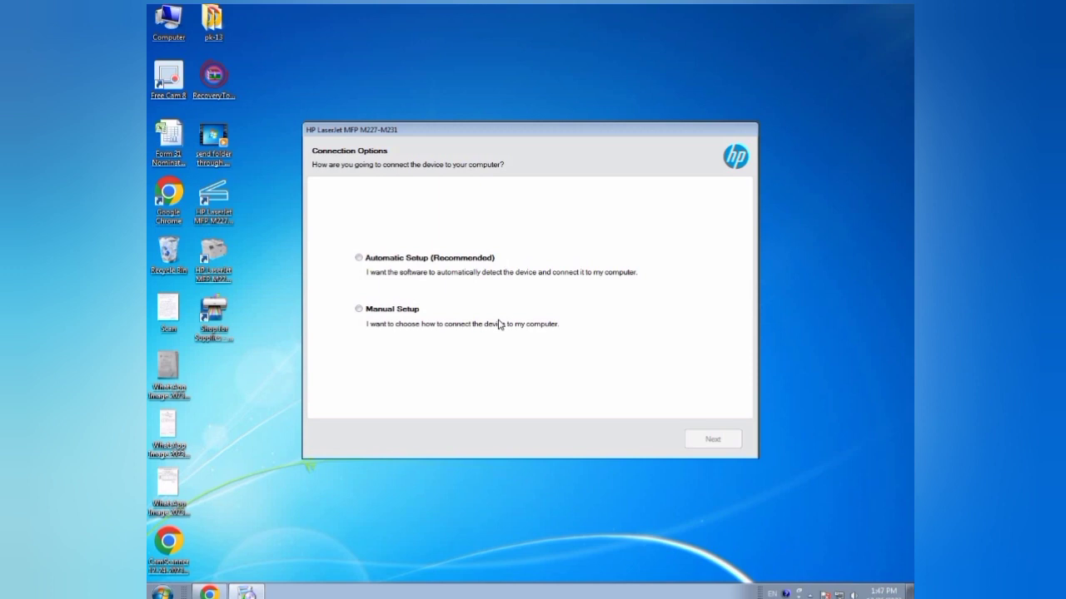
Choose Automatic Setup (Recommended) for connecting the device and continue past the Ethernet cable instructions
left_click(359, 258)
left_click(709, 439)
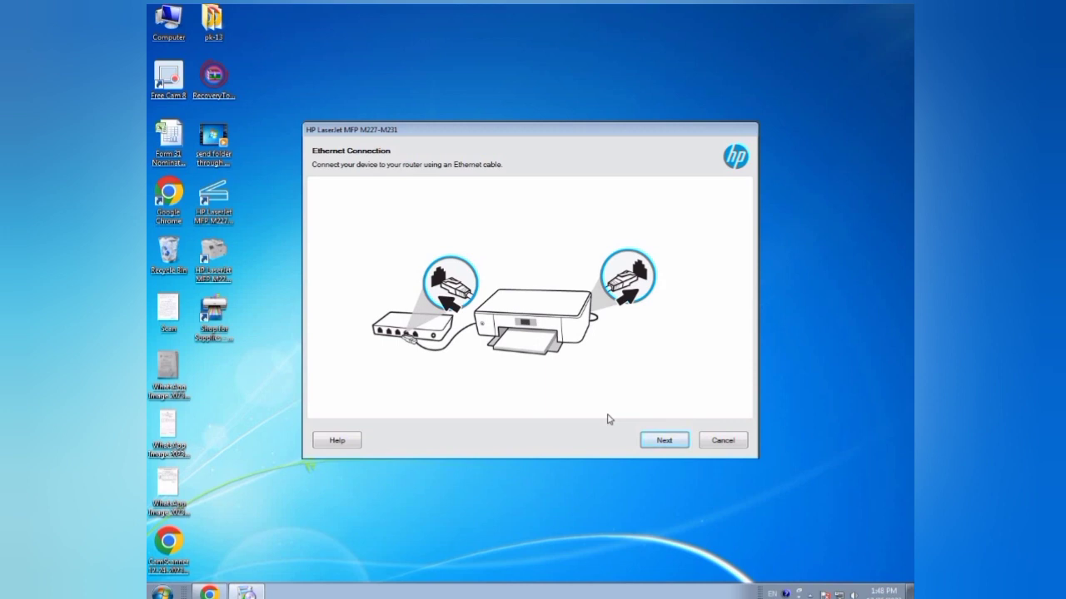
left_click(667, 444)
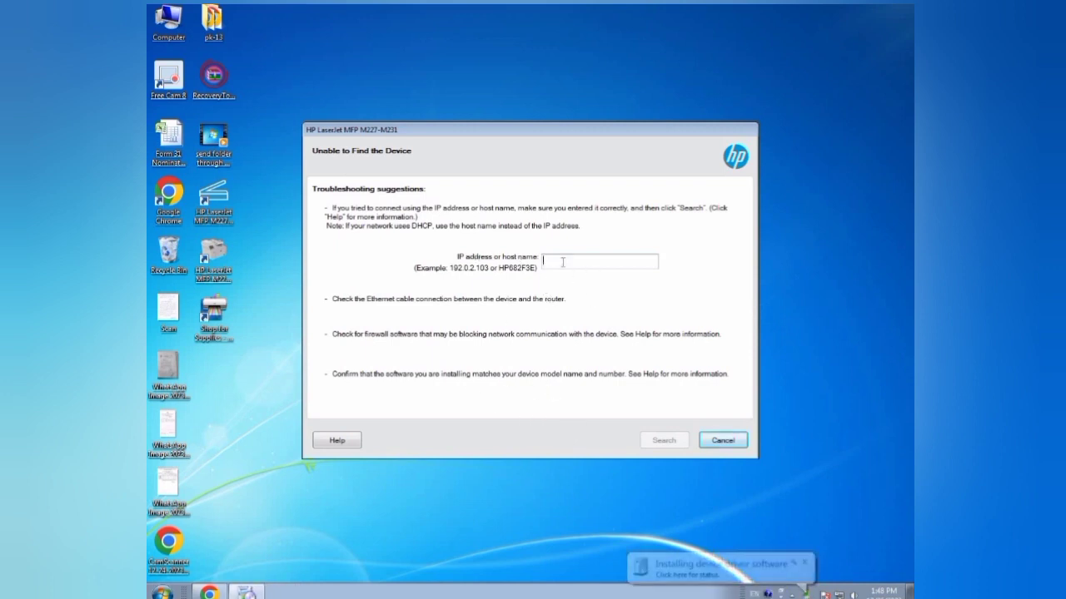
Try to find the printer using 0000 as the IP address or host name, and cancel the device search
type("0000")
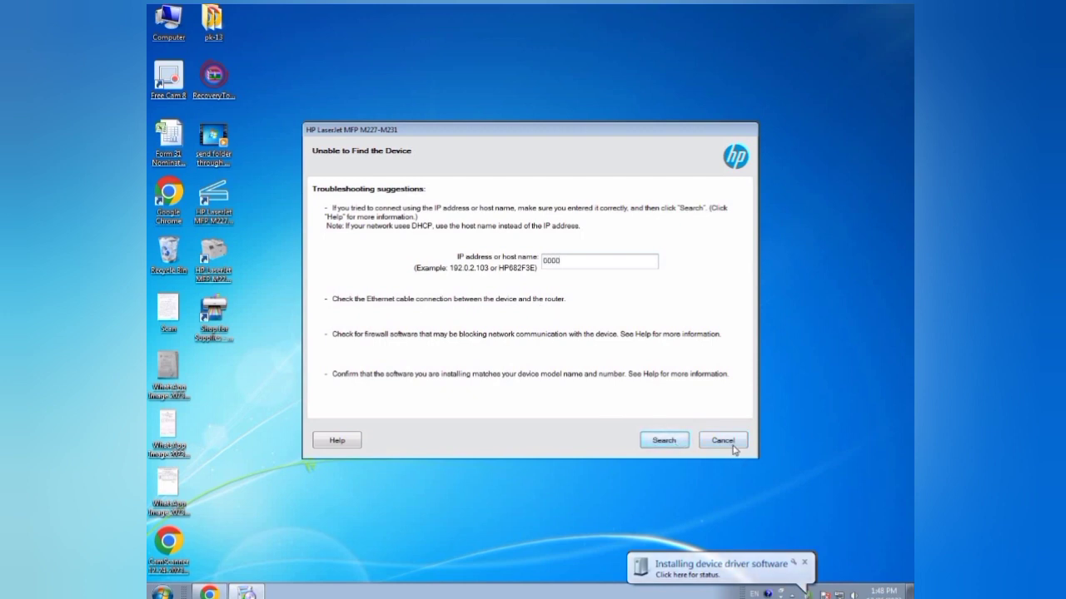
left_click(671, 441)
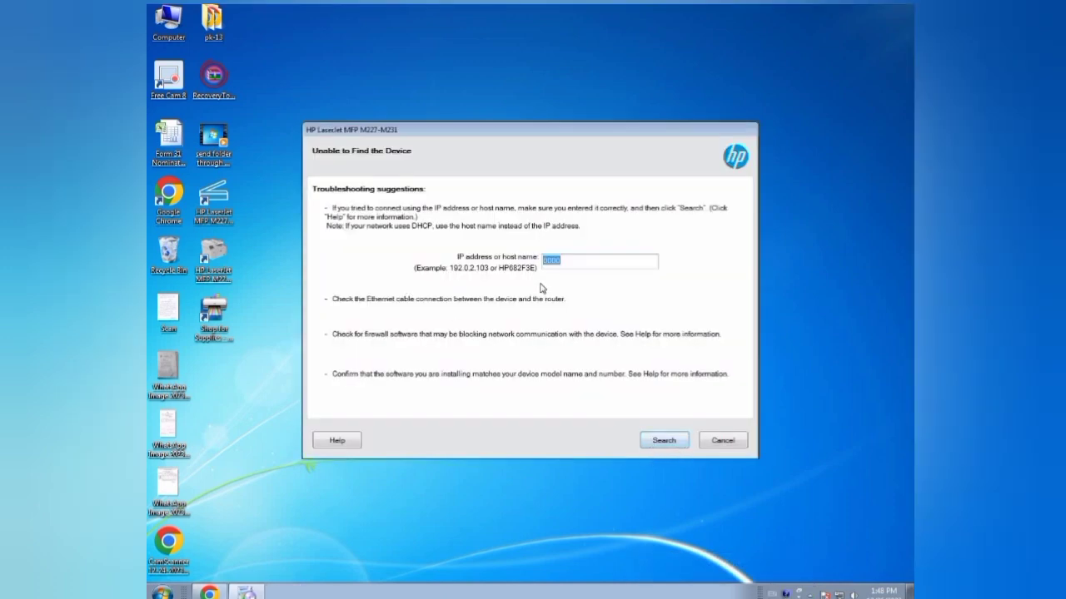
left_click(722, 441)
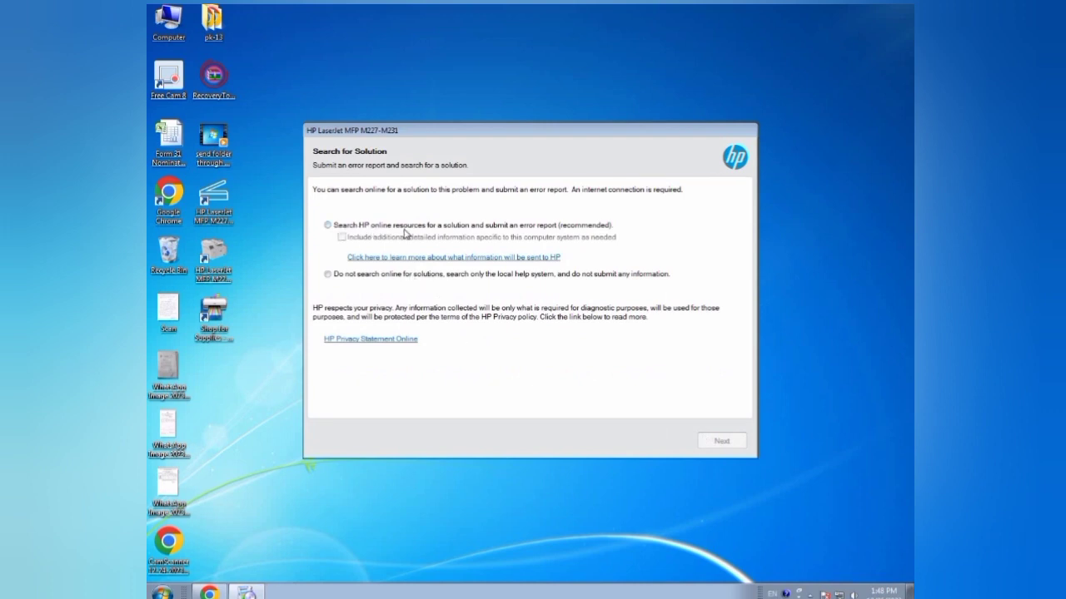
Choose to search only the local help system without submitting information, and close the solution search
left_click(330, 275)
left_click(736, 441)
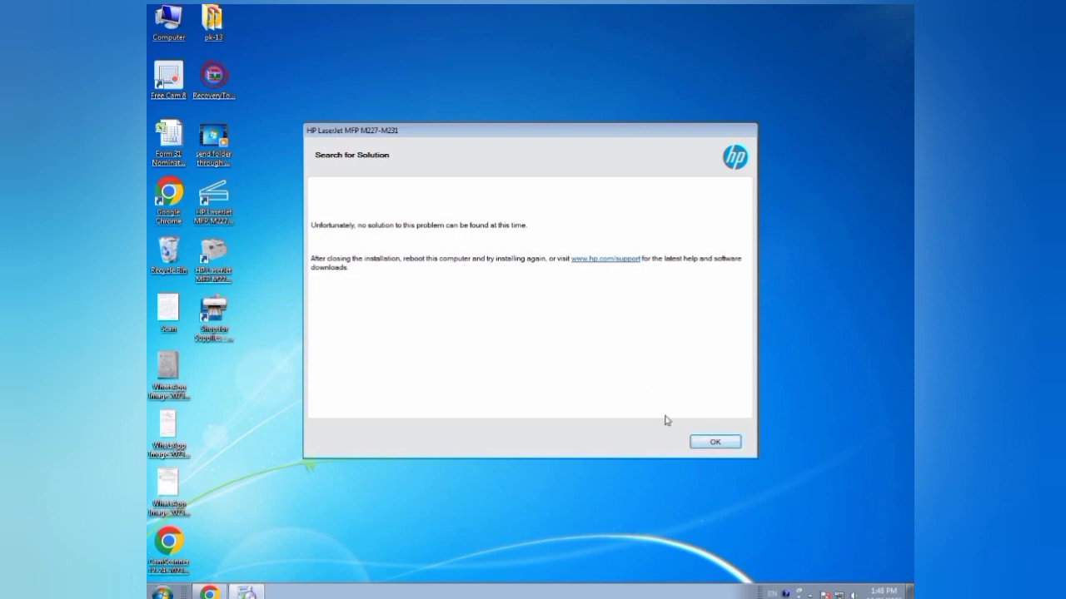
left_click(706, 441)
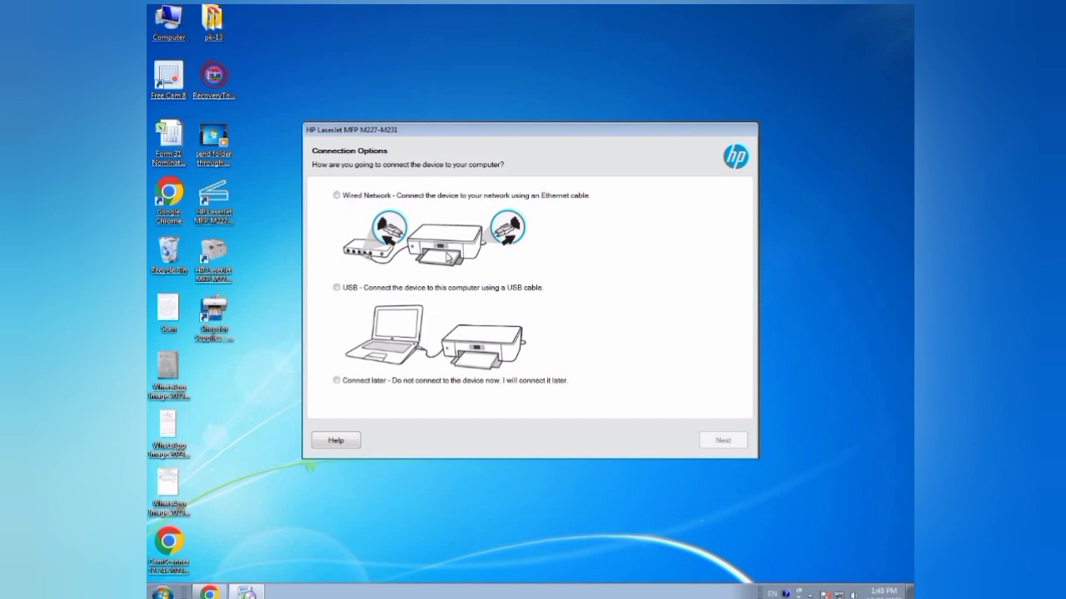
Select the USB cable connection for the printer and continue past the fax settings in the Fax Setup Wizard
left_click(337, 289)
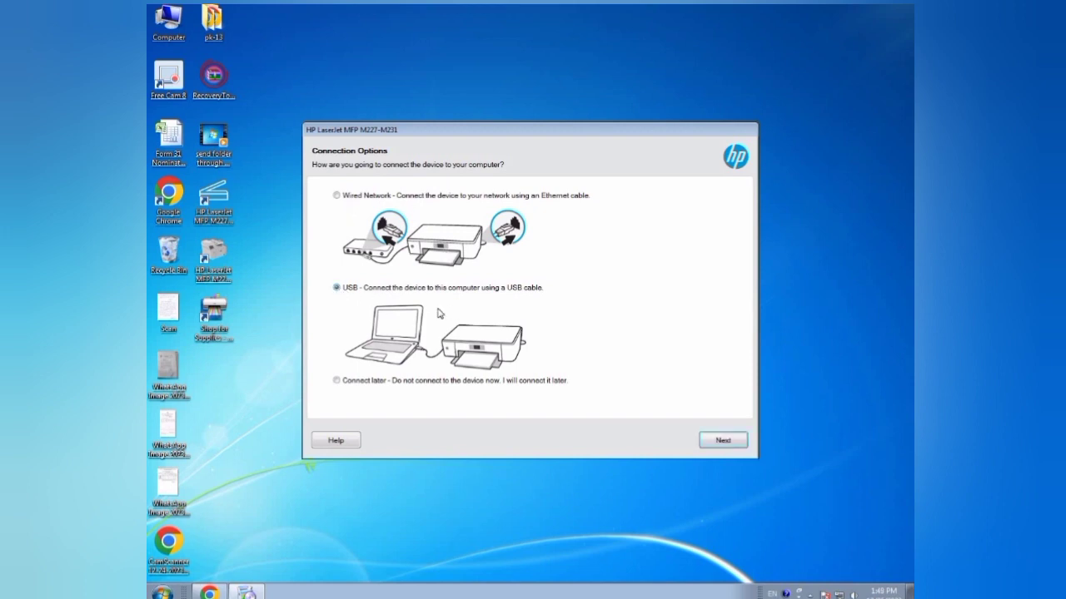
left_click(714, 442)
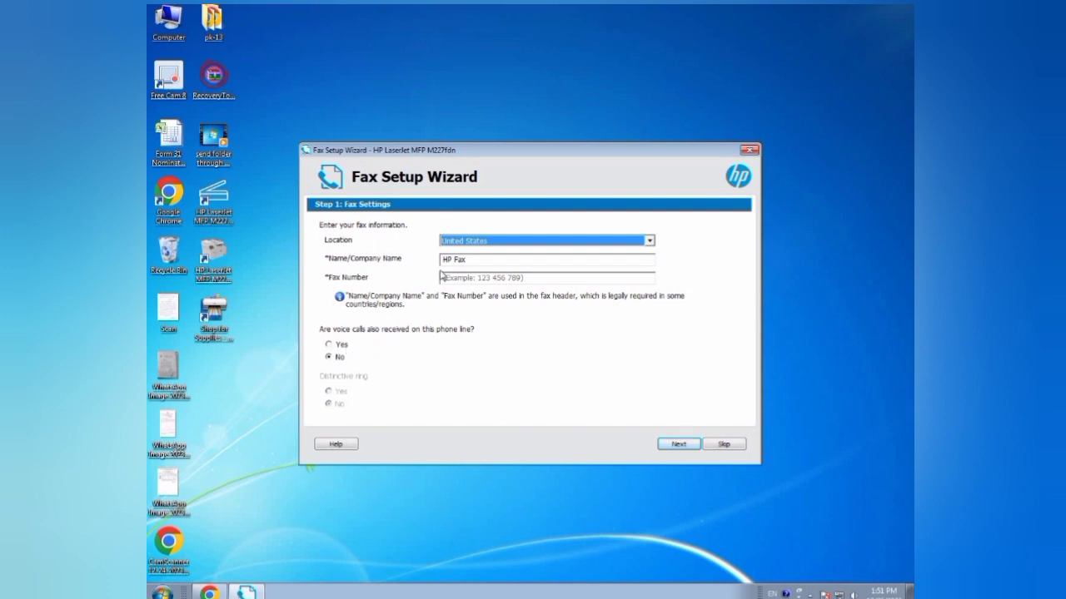
left_click(672, 445)
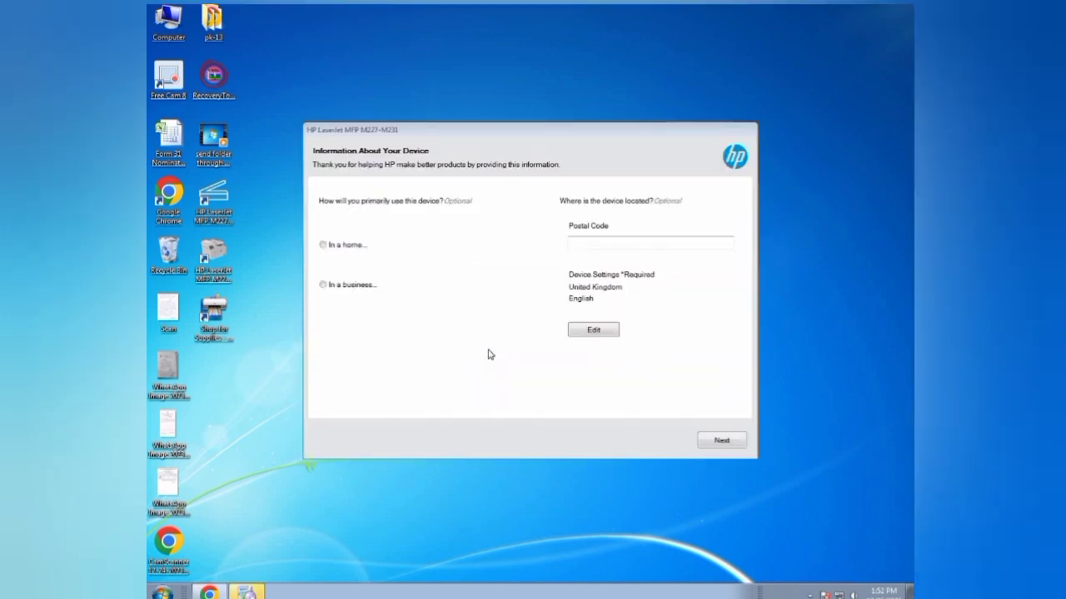
Set the device's primary use to "In the home for a home based business" and submit the device information
left_click(340, 247)
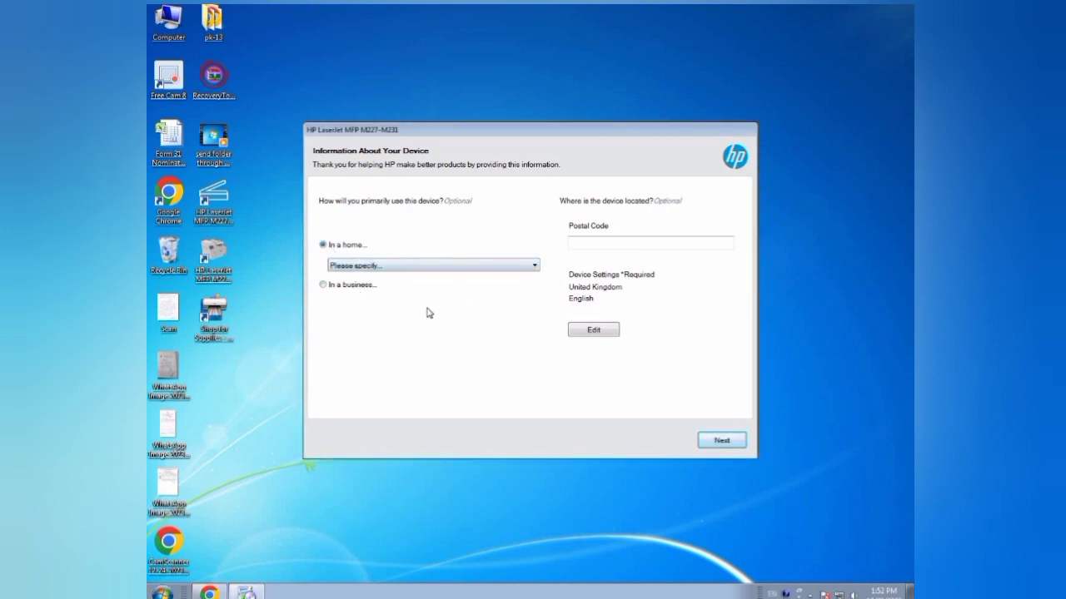
left_click(433, 267)
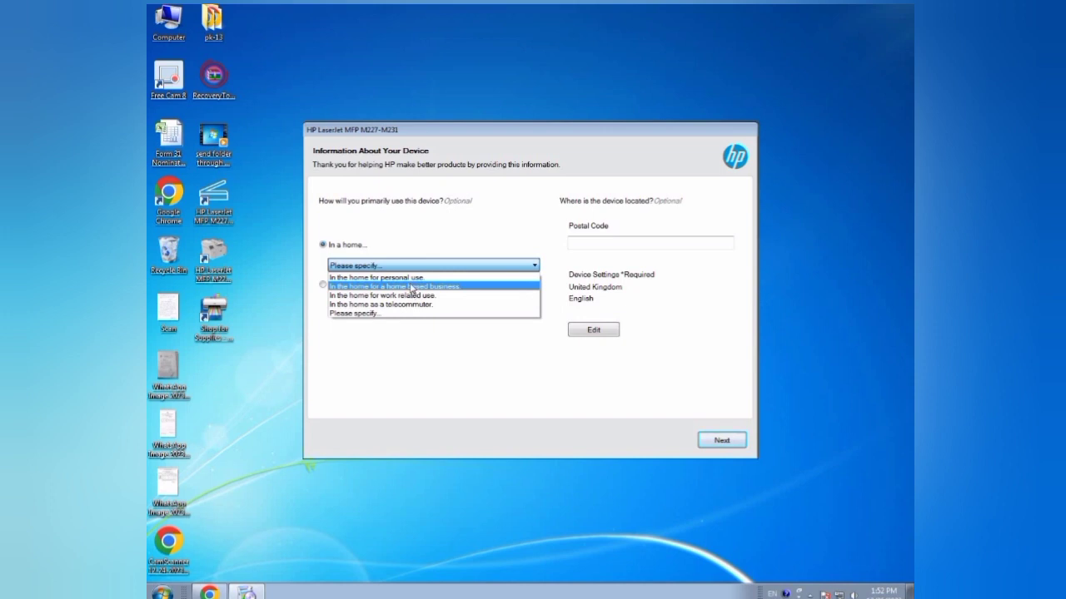
left_click(411, 286)
left_click(722, 447)
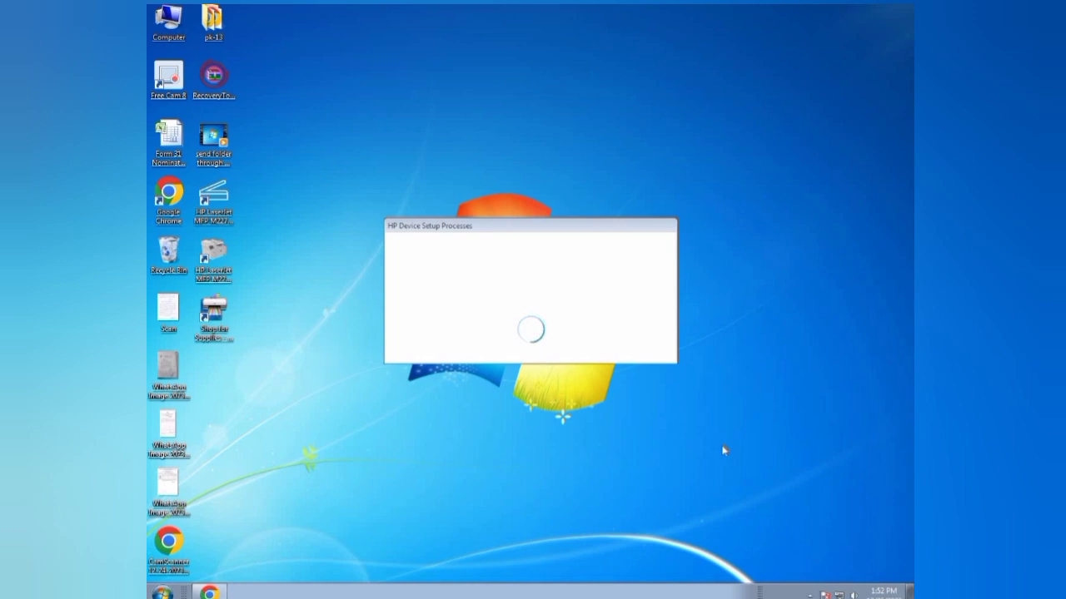
right_click(484, 254)
left_click(510, 288)
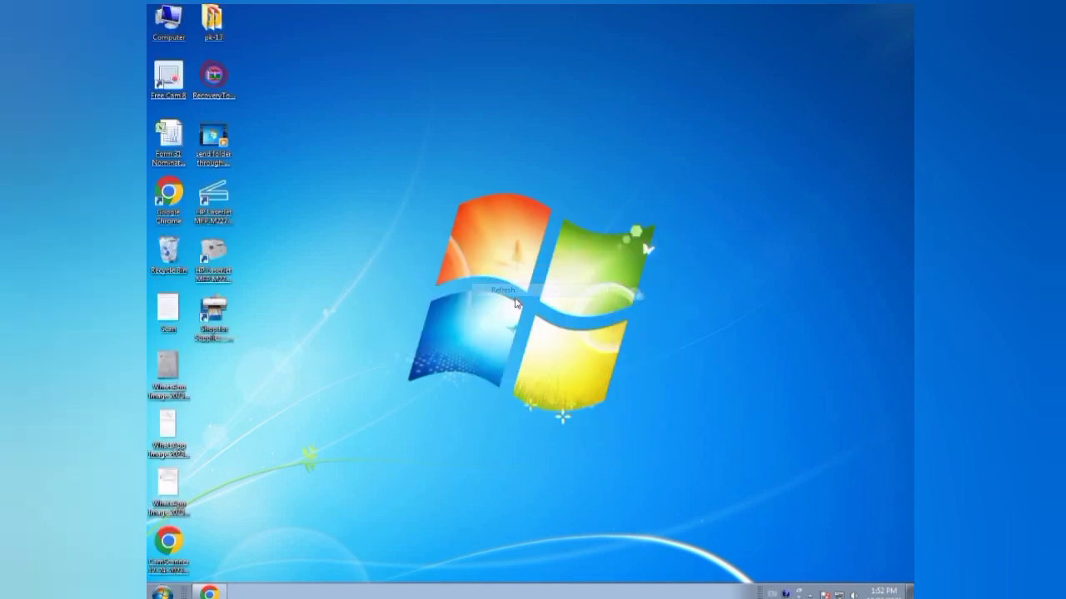
right_click(488, 277)
left_click(510, 309)
right_click(492, 296)
left_click(530, 329)
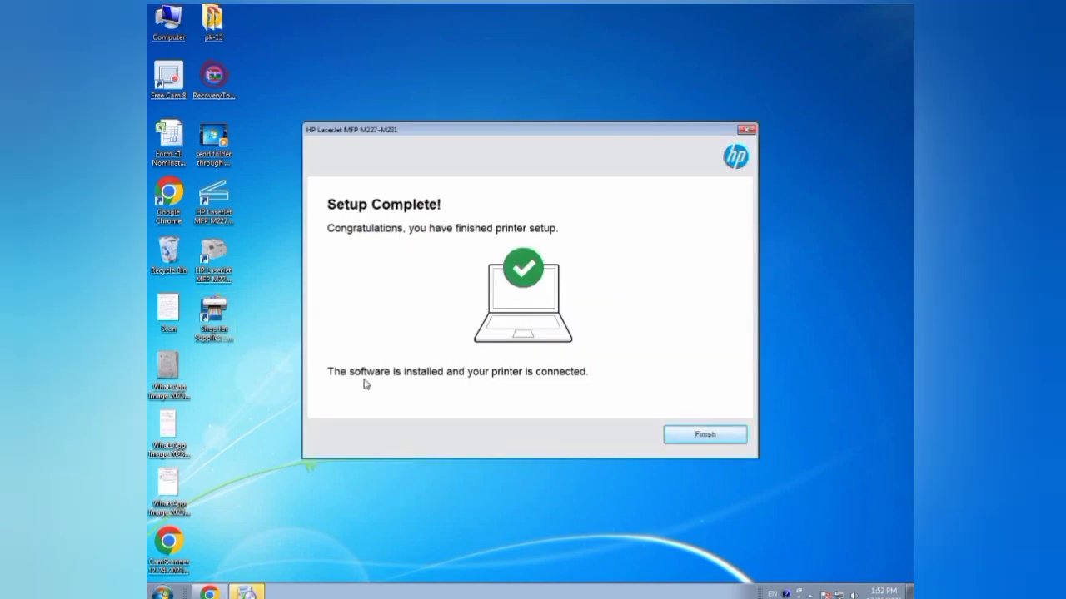
Finish the completed printer setup and refresh the desktop
left_click(704, 436)
right_click(551, 319)
left_click(591, 353)
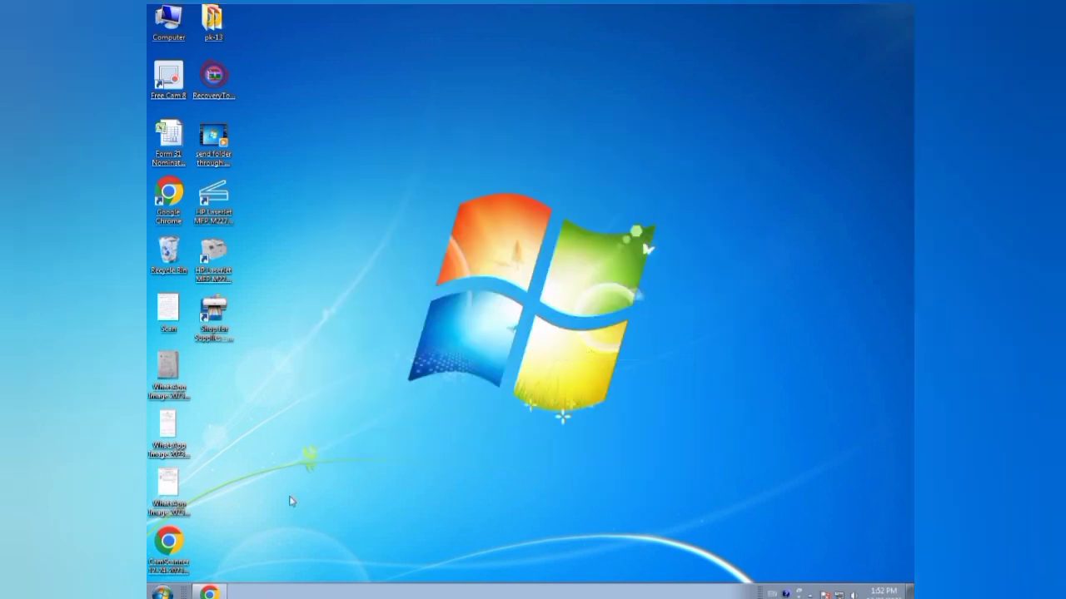
Open the Scan image from the desktop and print it on the HP LaserJet MFP M227-M231 printer, without fitting the picture to the frame
double_click(168, 323)
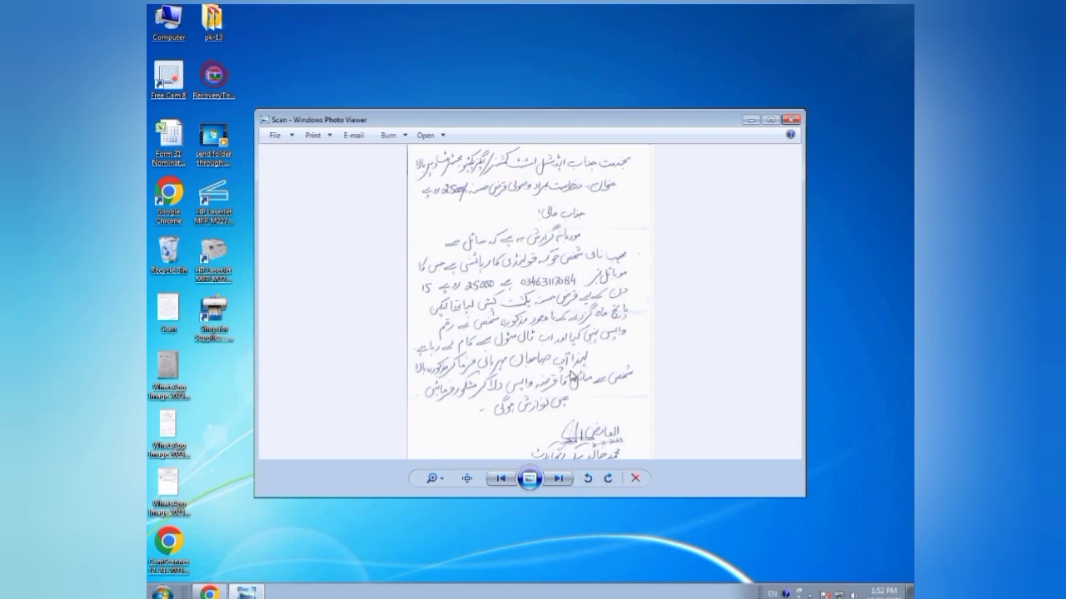
key("ctrl+p")
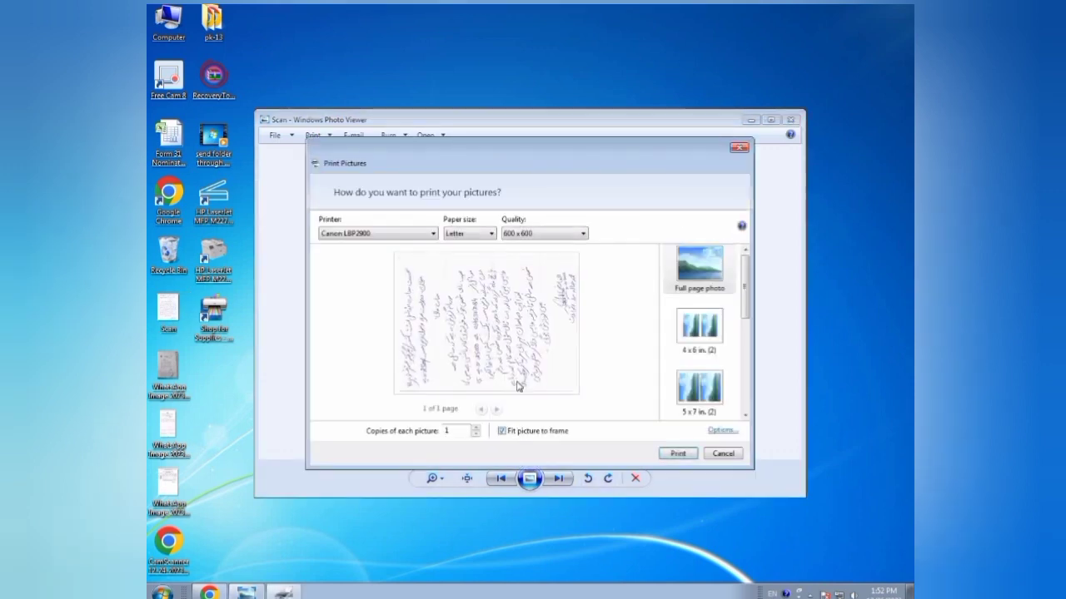
left_click(424, 234)
left_click(386, 242)
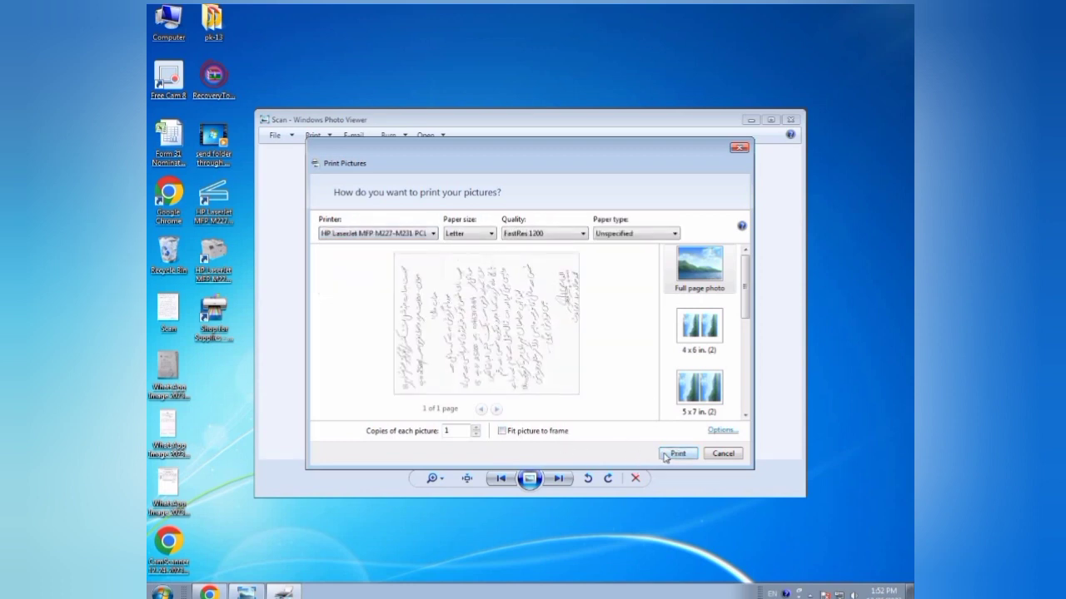
left_click(676, 454)
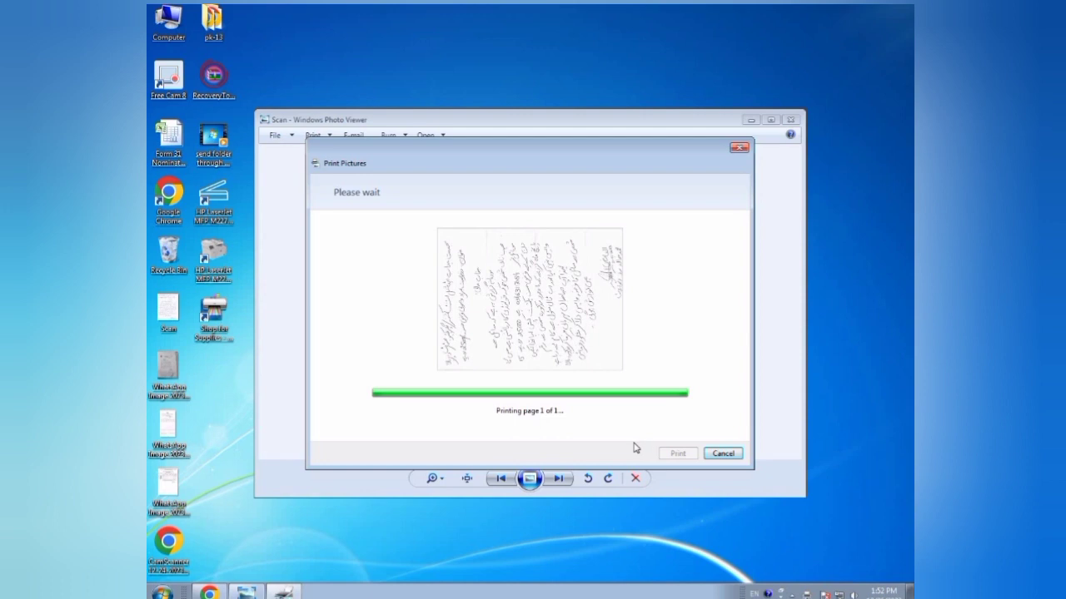
Check the hidden notification area icons for the print job, dismiss them and close the Scan image
left_click(789, 594)
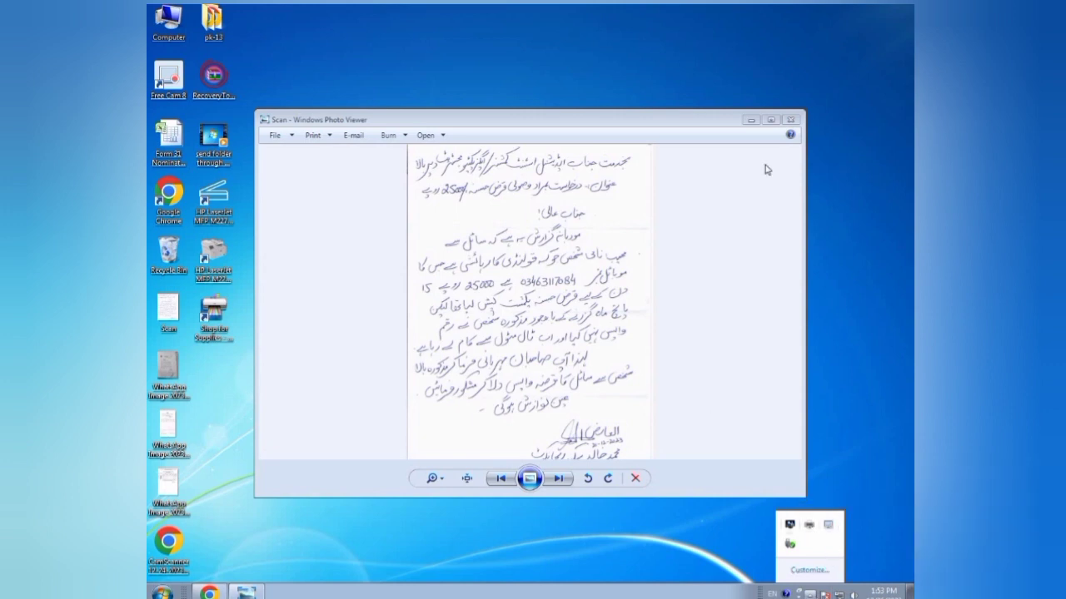
left_click(778, 140)
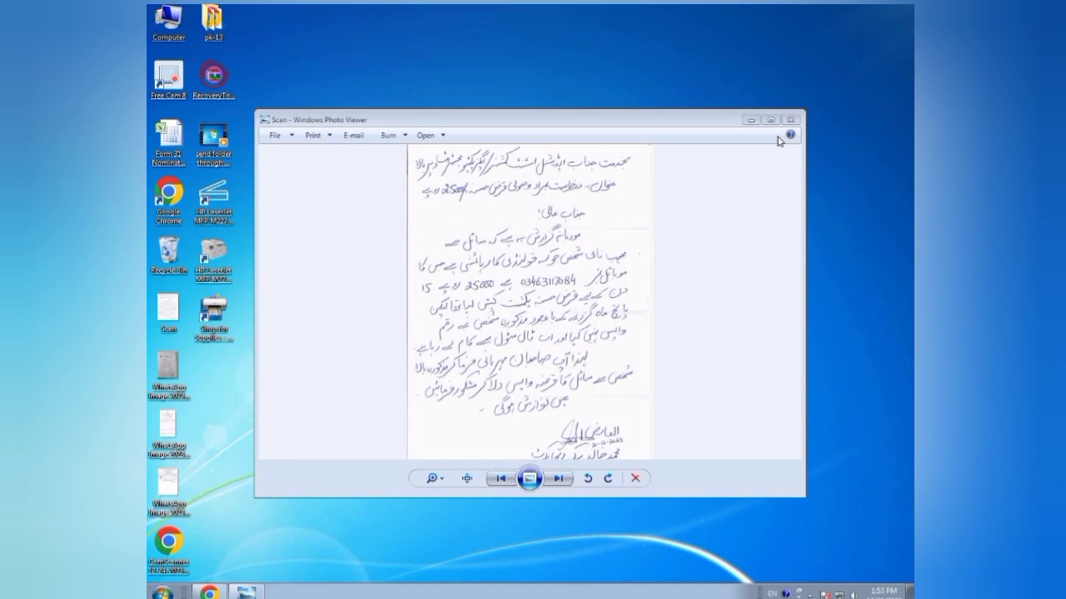
left_click(791, 120)
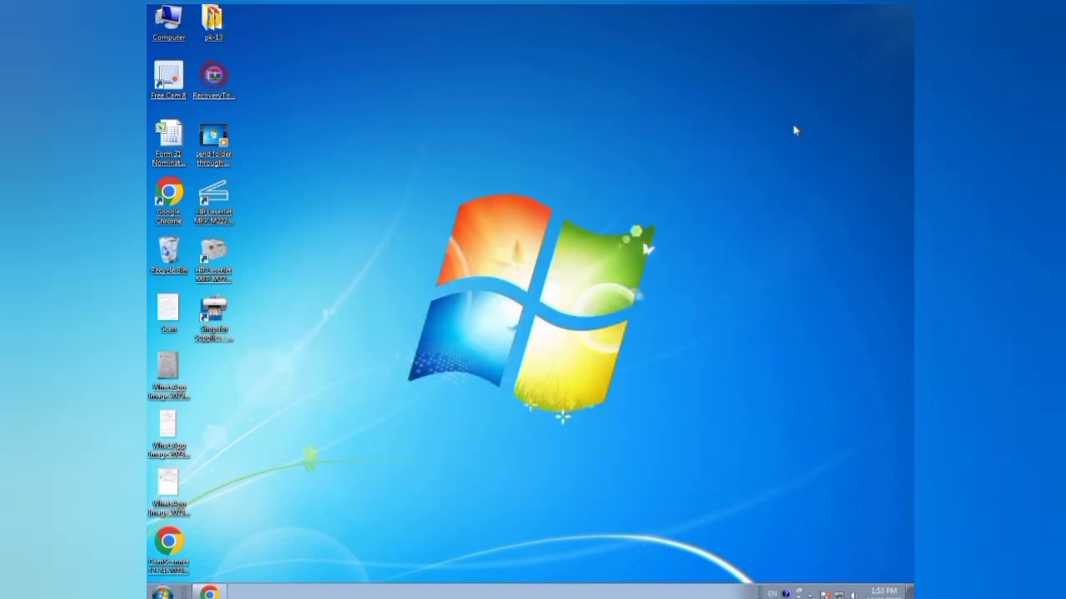